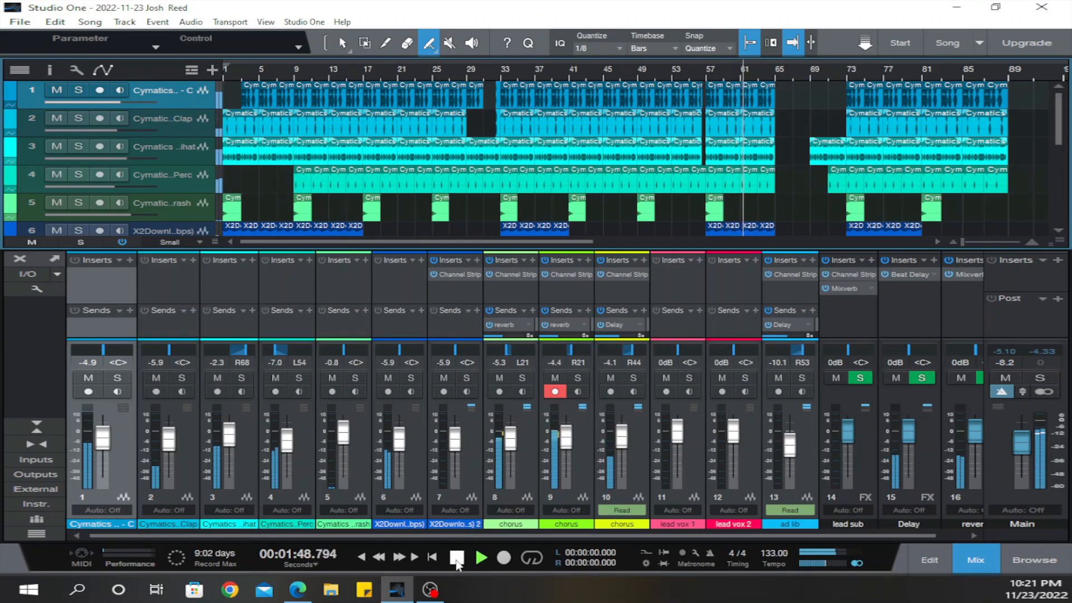
# Step: Stop playback, clear the second chorus channel's clip indicator, and review the Channel Strip settings on the first and third chorus channels
pyautogui.click(456, 559)
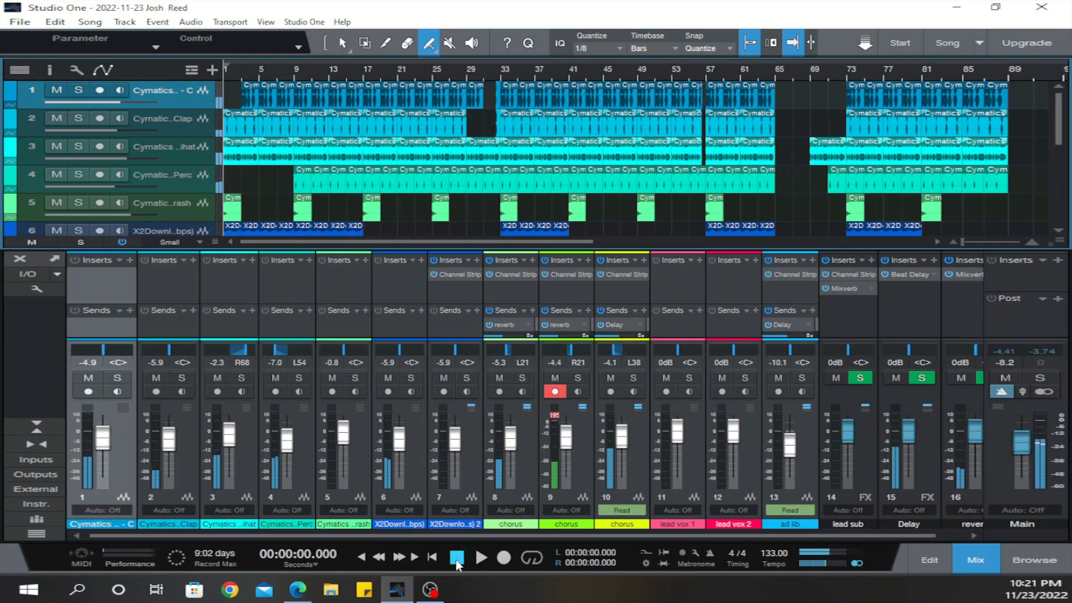
pyautogui.click(556, 415)
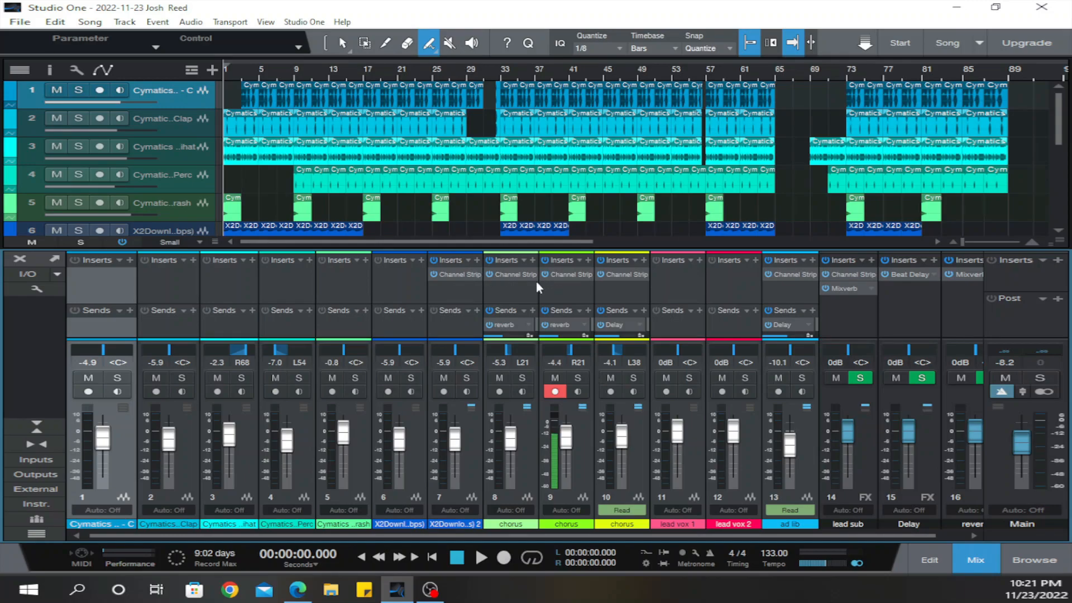
pyautogui.click(513, 276)
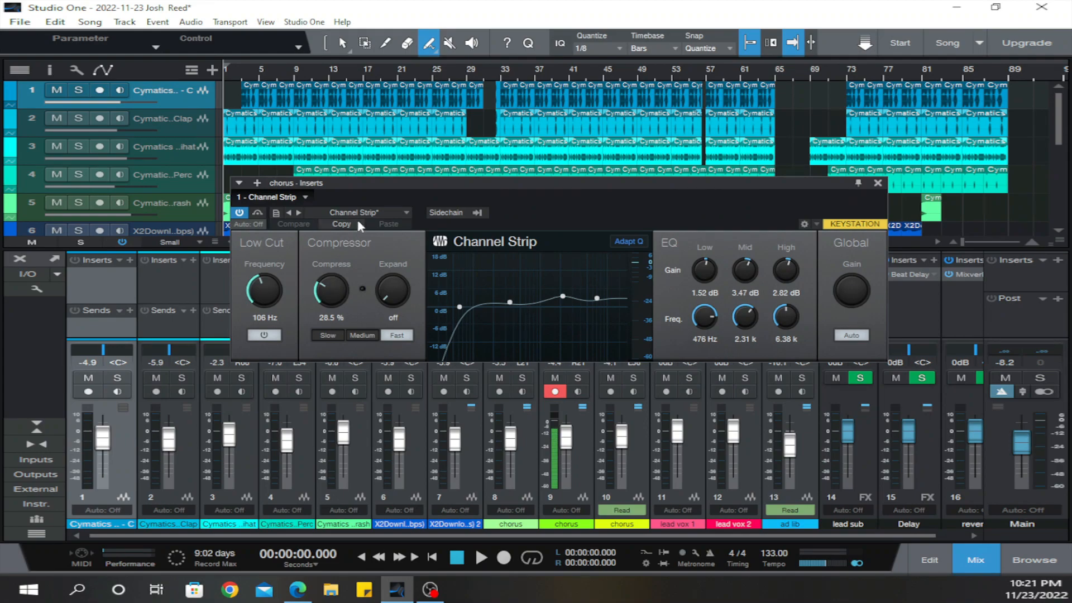
pyautogui.click(878, 184)
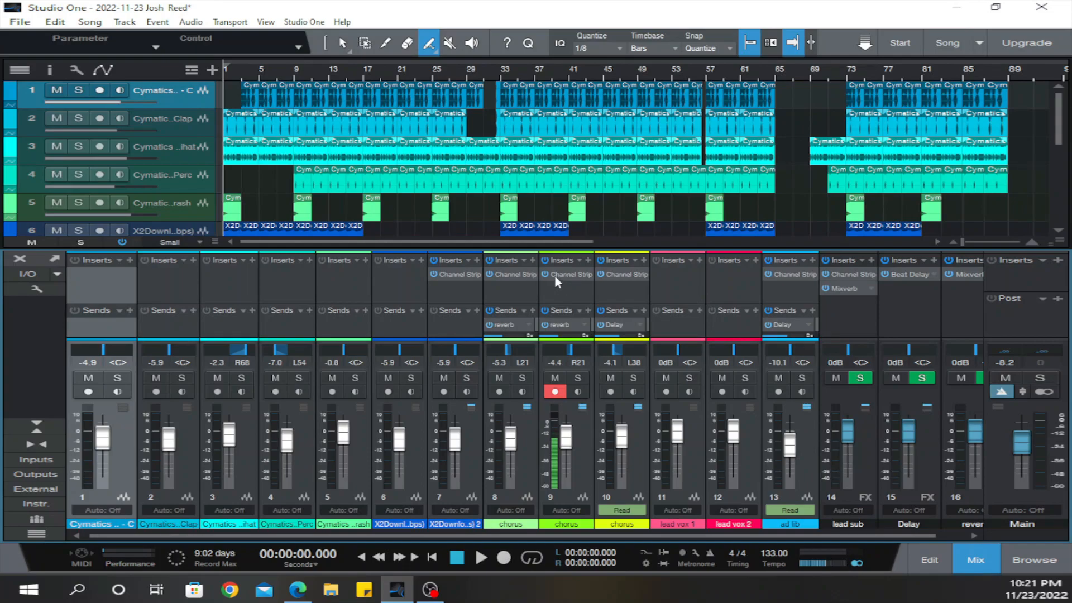
pyautogui.click(628, 275)
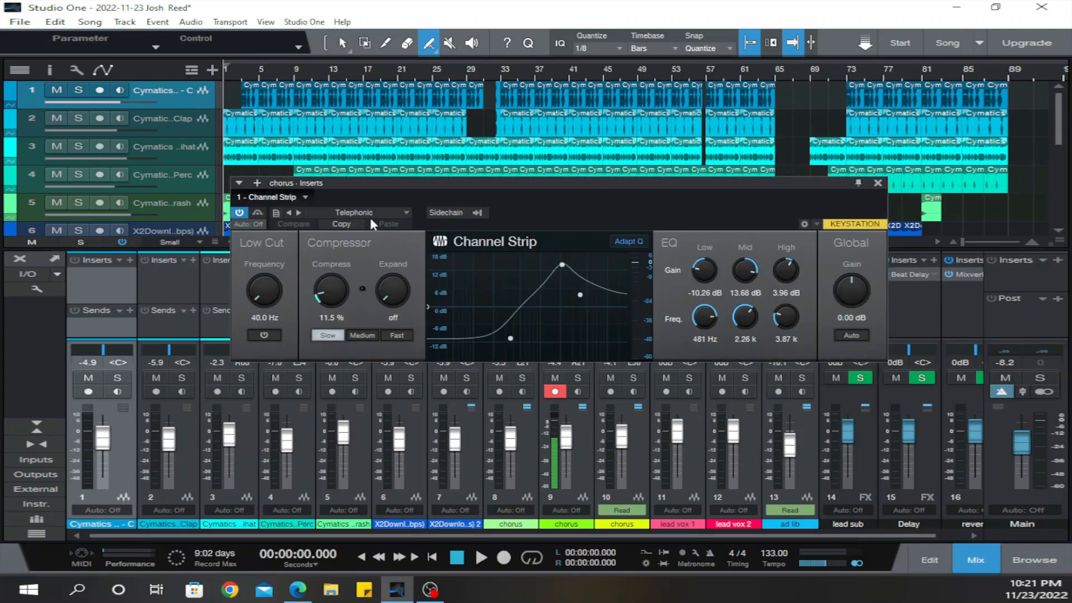
pyautogui.click(879, 184)
# Step: Solo the third chorus track and listen to it from about bar 10, examining its pan automation in the arrangement
pyautogui.click(304, 72)
pyautogui.click(634, 378)
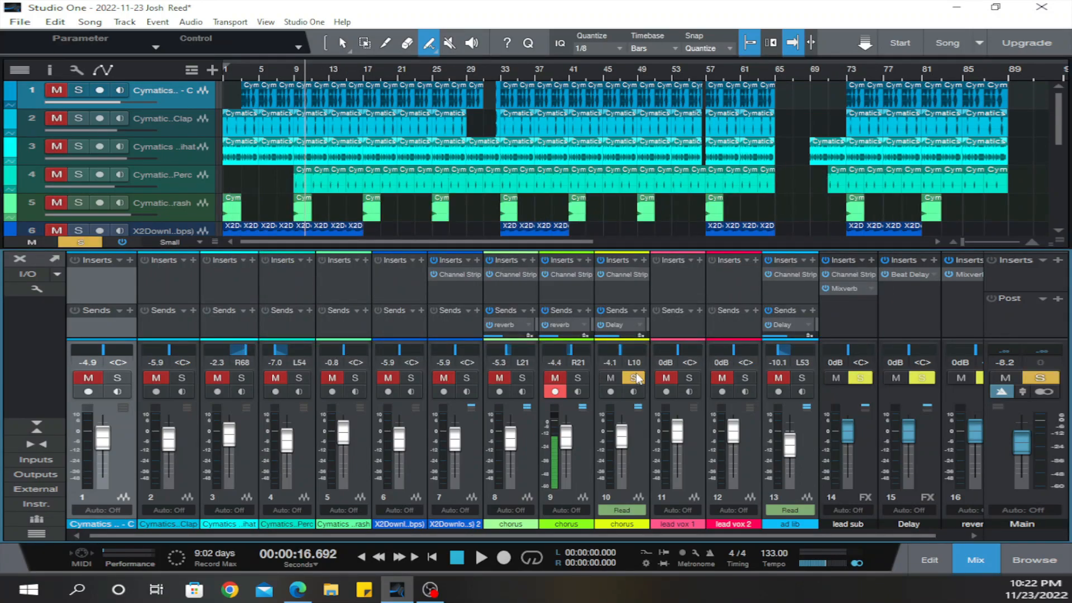
pyautogui.press('space')
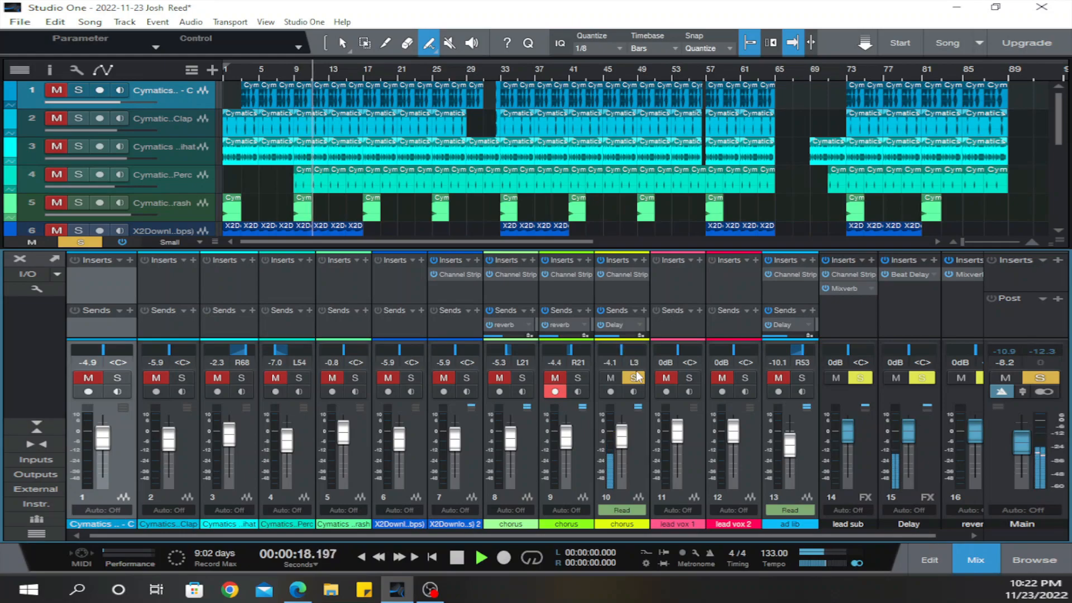
pyautogui.scroll(-3, 603, 144)
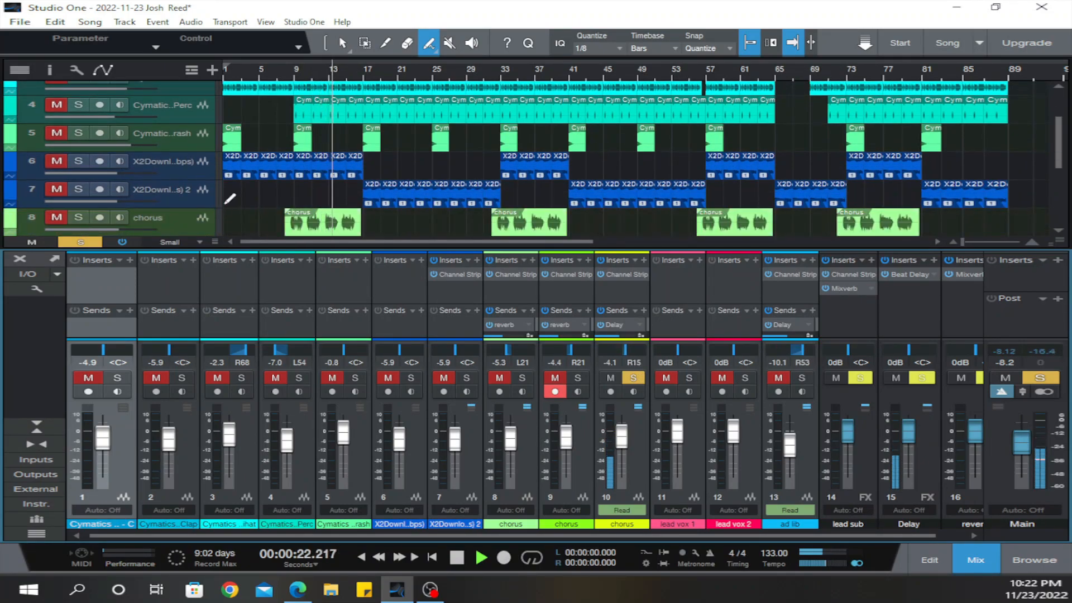
pyautogui.scroll(-3, 232, 200)
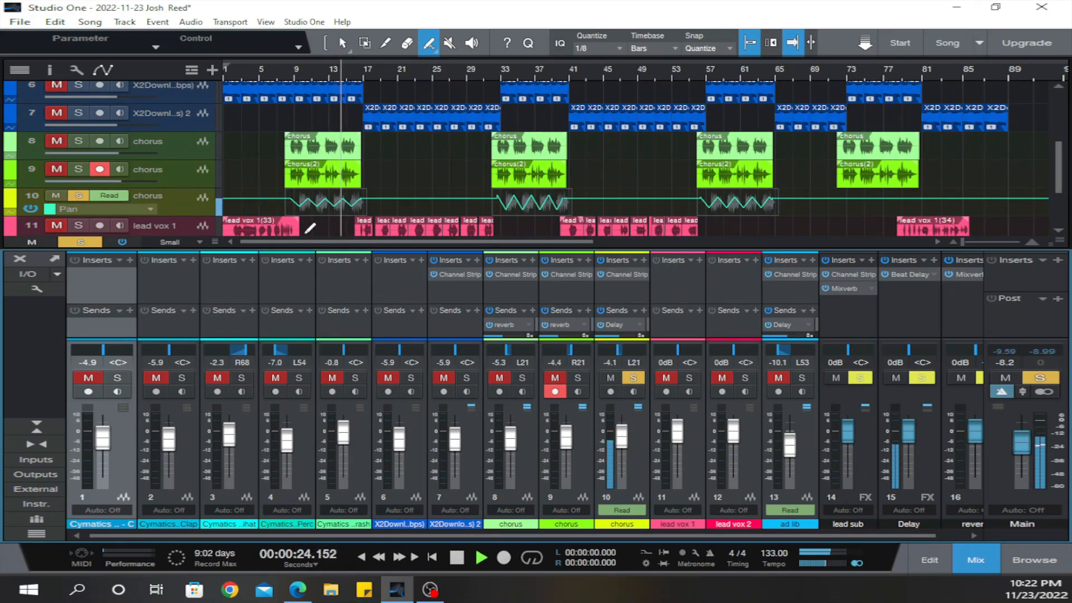
pyautogui.press('space')
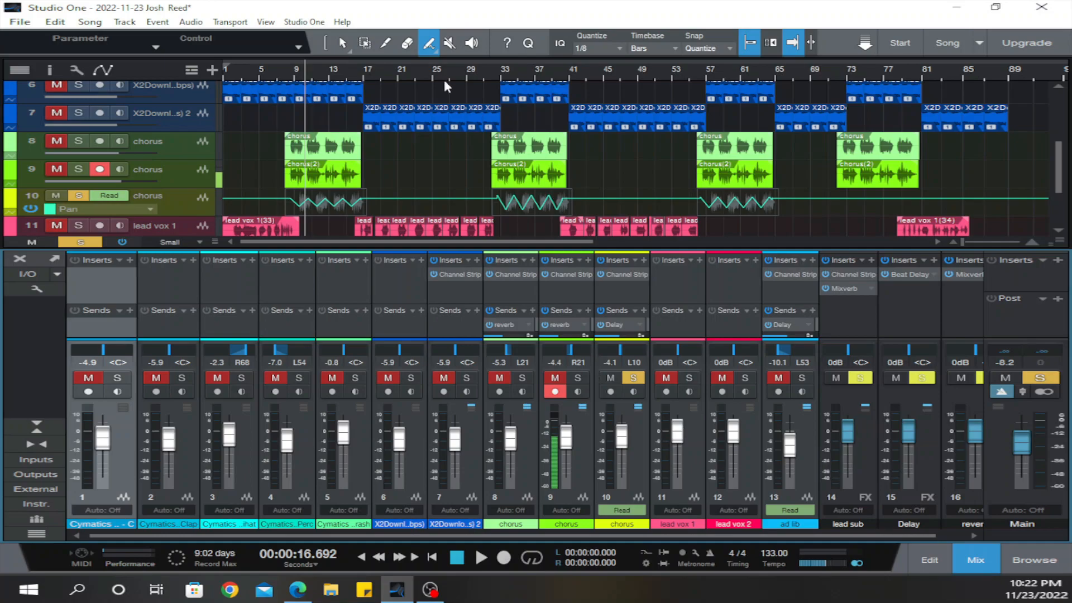
# Step: Pan the lead vox 1 channel to L4 and check the Mixverb settings on the lead sub bus
pyautogui.scroll(-5, 460, 140)
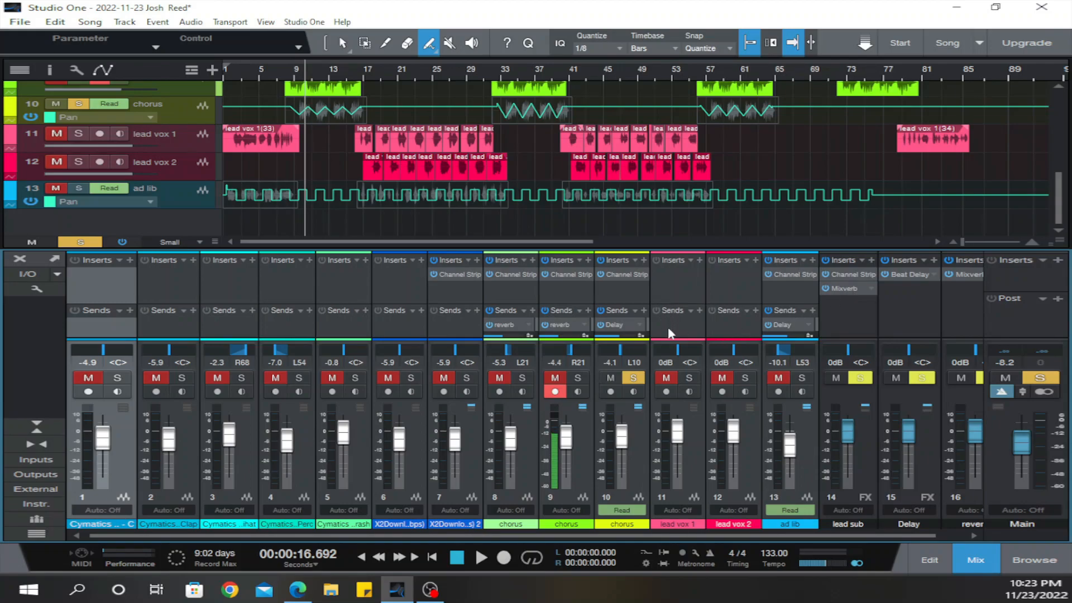
pyautogui.click(677, 351)
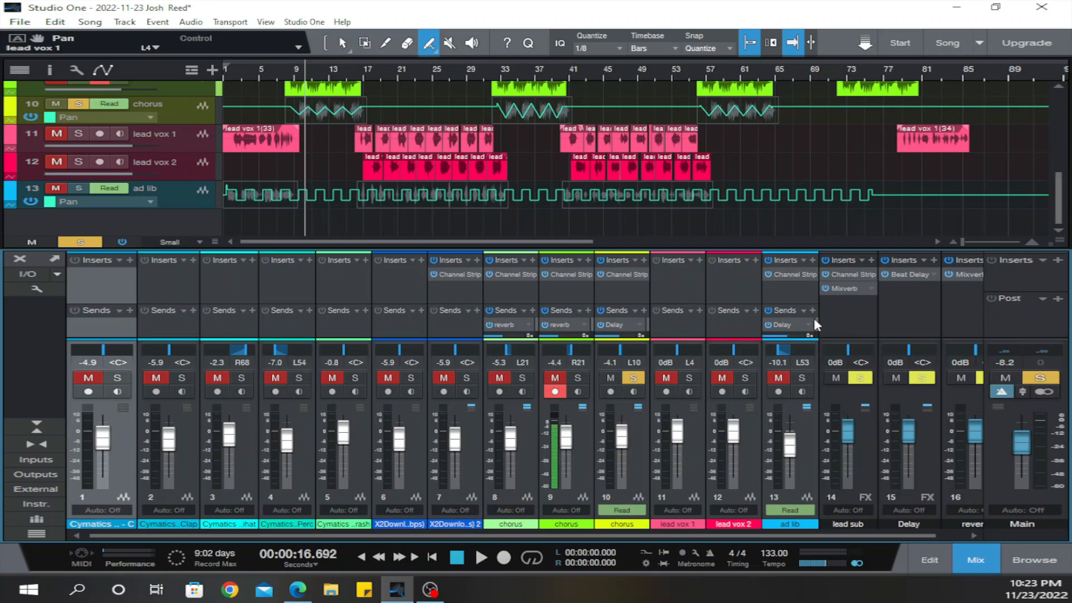
pyautogui.click(849, 292)
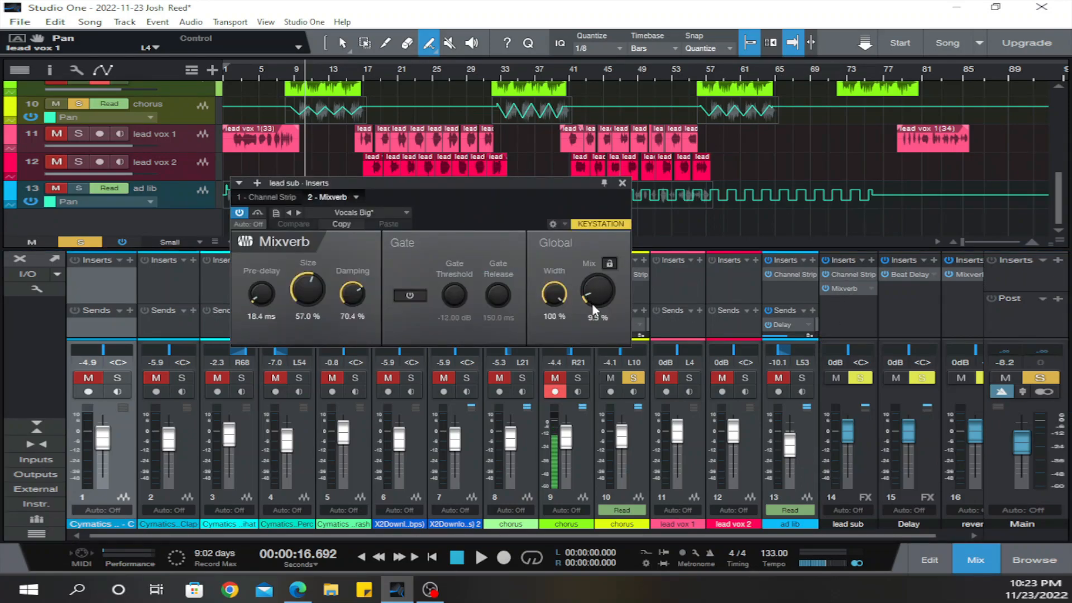
pyautogui.click(622, 183)
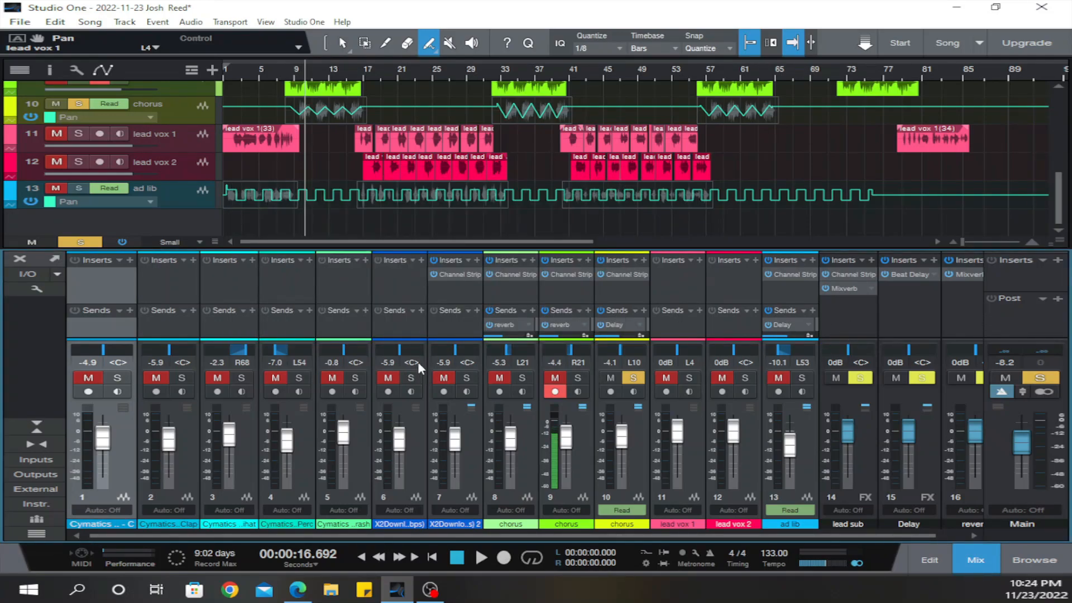
# Step: Audition the first X2Download track (track 6) soloed together with the third chorus track from about bar 10, and unsolo track 6
pyautogui.scroll(8, 534, 206)
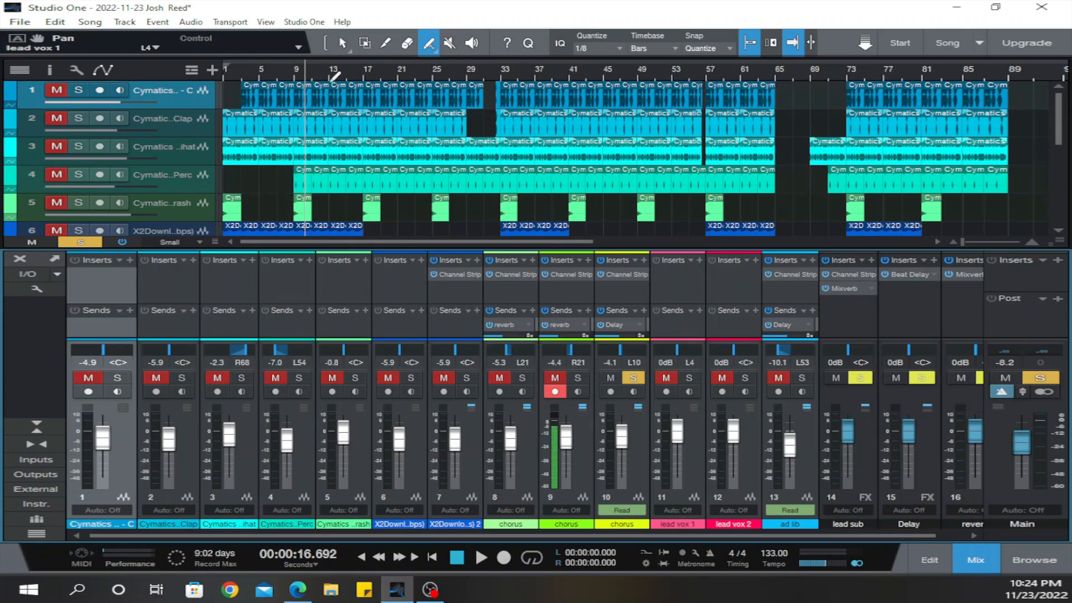
pyautogui.scroll(-2, 285, 116)
pyautogui.scroll(-2, 286, 116)
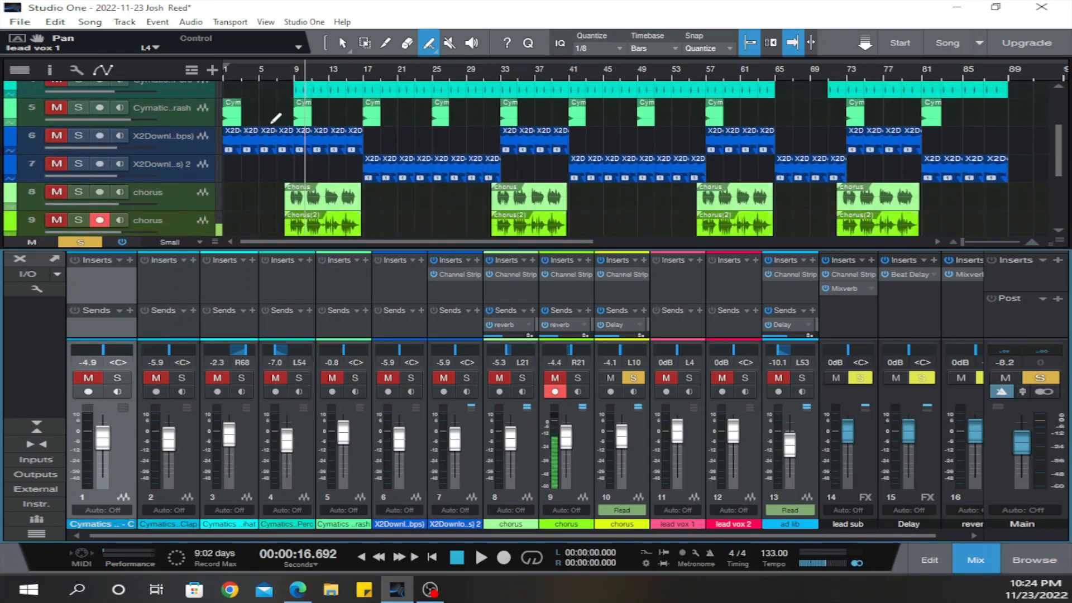
pyautogui.click(79, 136)
pyautogui.press('space')
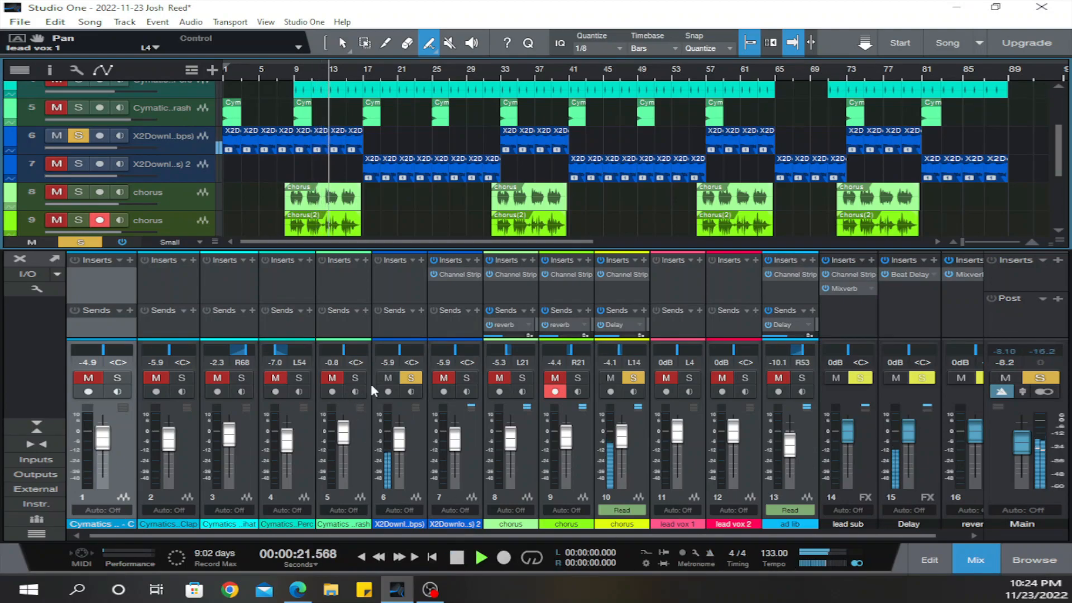
pyautogui.click(78, 135)
pyautogui.press('space')
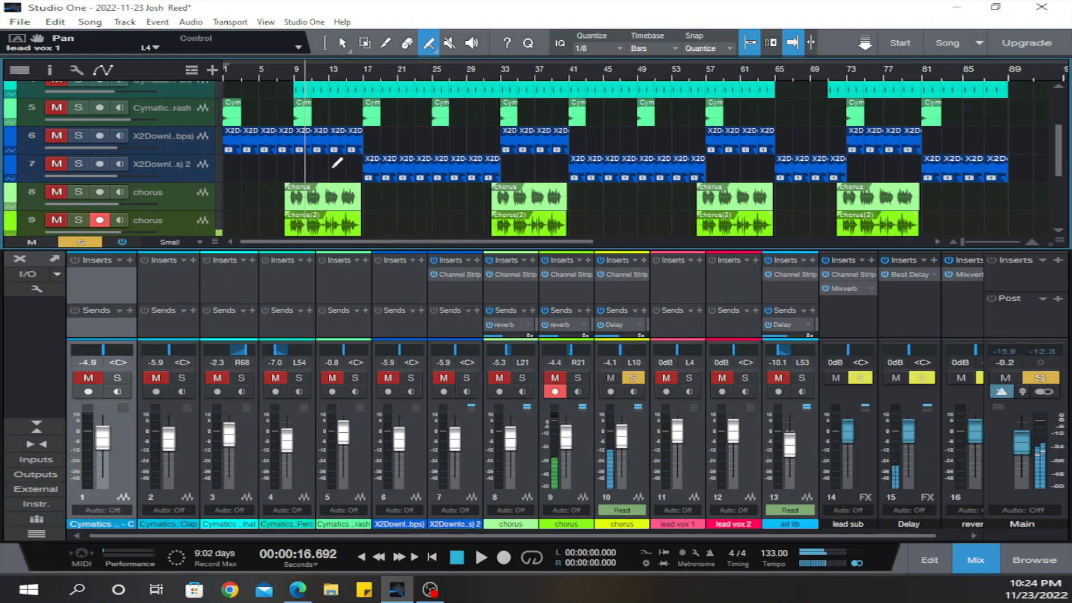
# Step: Unsolo the third chorus track and audition track 6 soloed on its own from about bar 10
pyautogui.scroll(-2, 337, 163)
pyautogui.scroll(2, 336, 163)
pyautogui.scroll(-3, 273, 165)
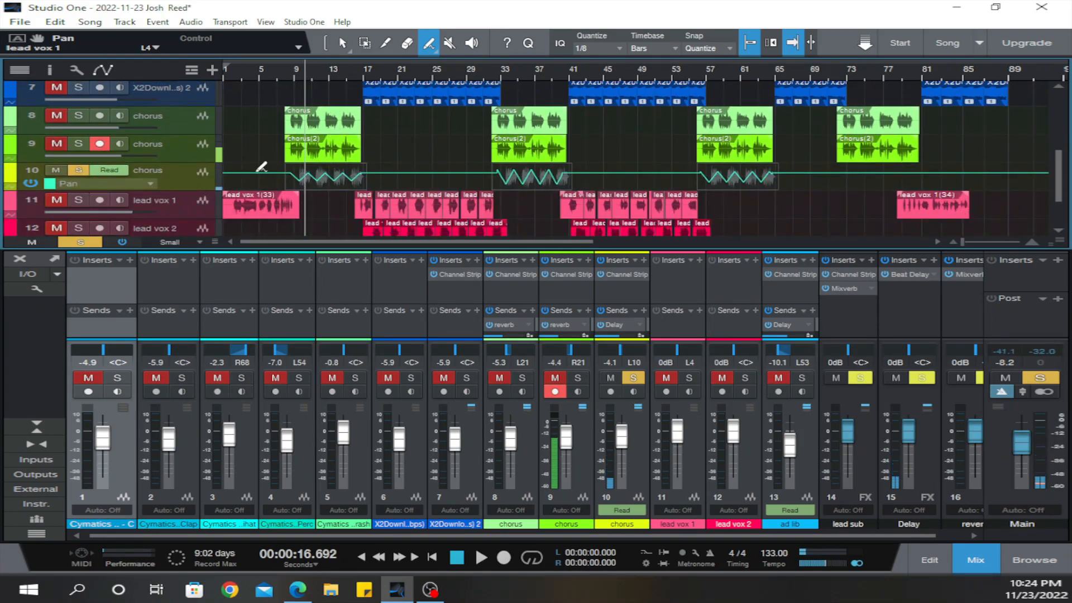
pyautogui.click(78, 170)
pyautogui.scroll(2, 138, 116)
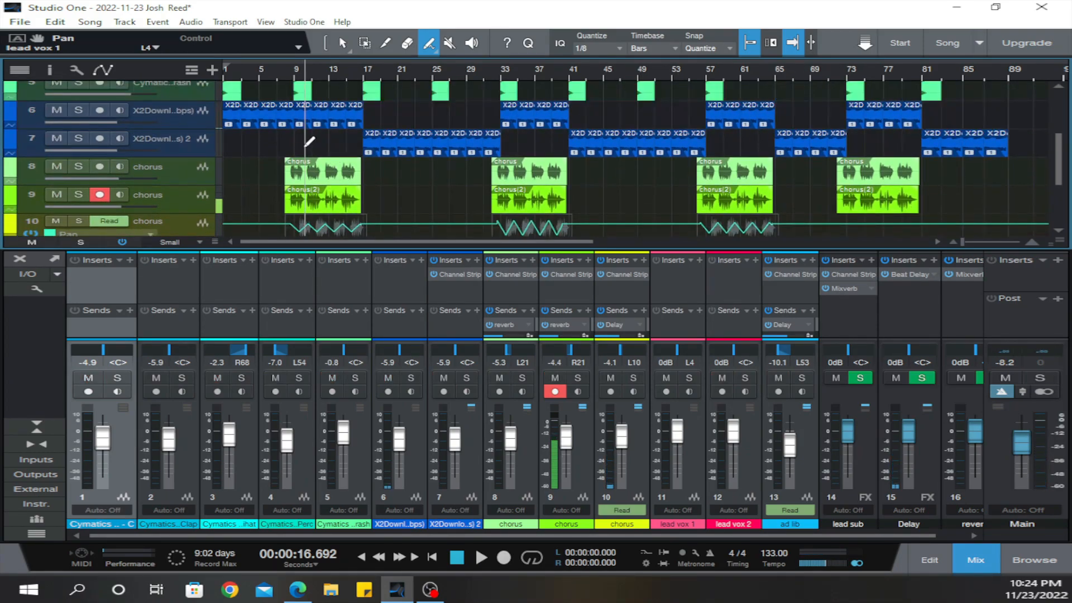
pyautogui.click(83, 110)
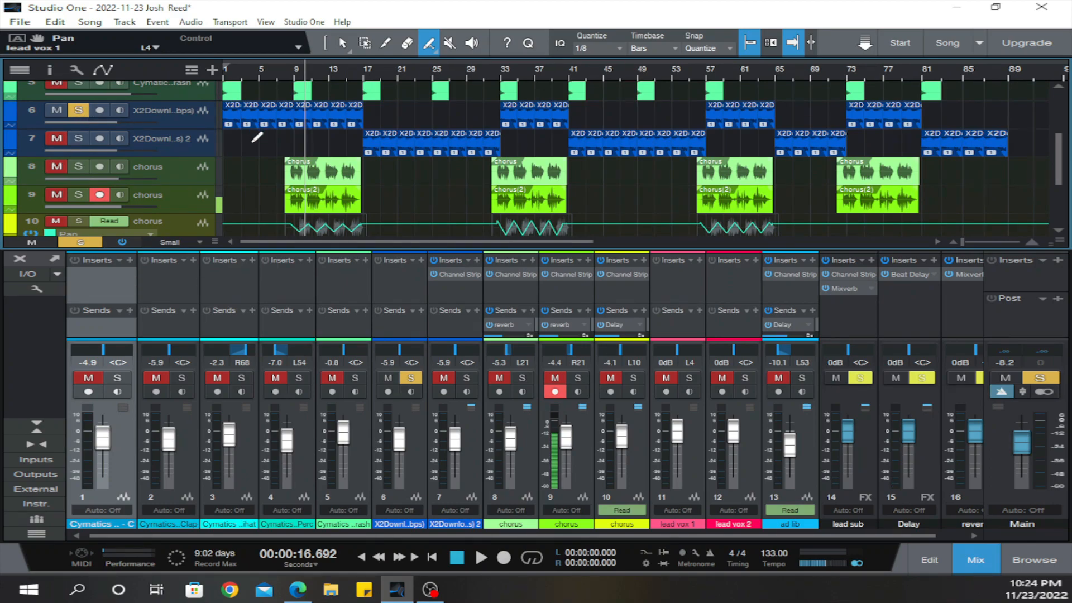
pyautogui.press('space')
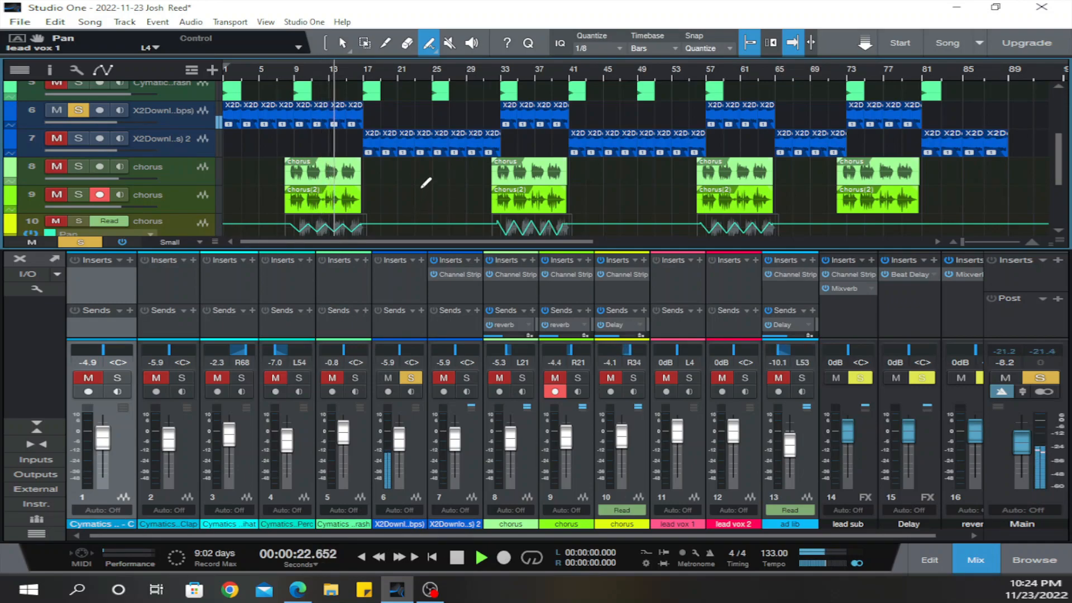
pyautogui.press('space')
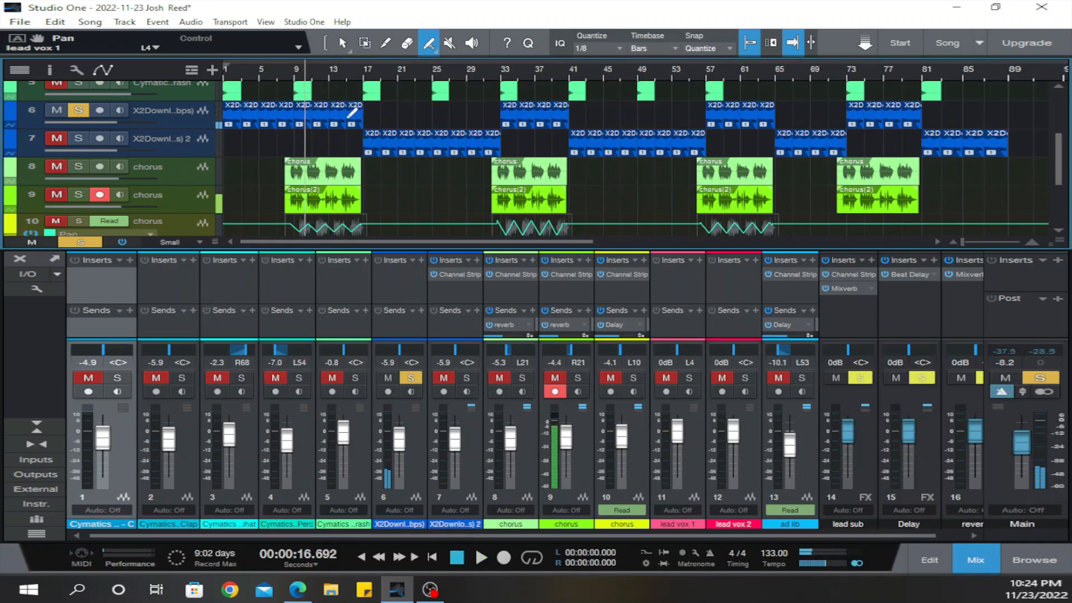
# Step: Solo track 7 alongside track 6 and listen to the transitions between them from about bar 15 and about bar 31
pyautogui.click(355, 73)
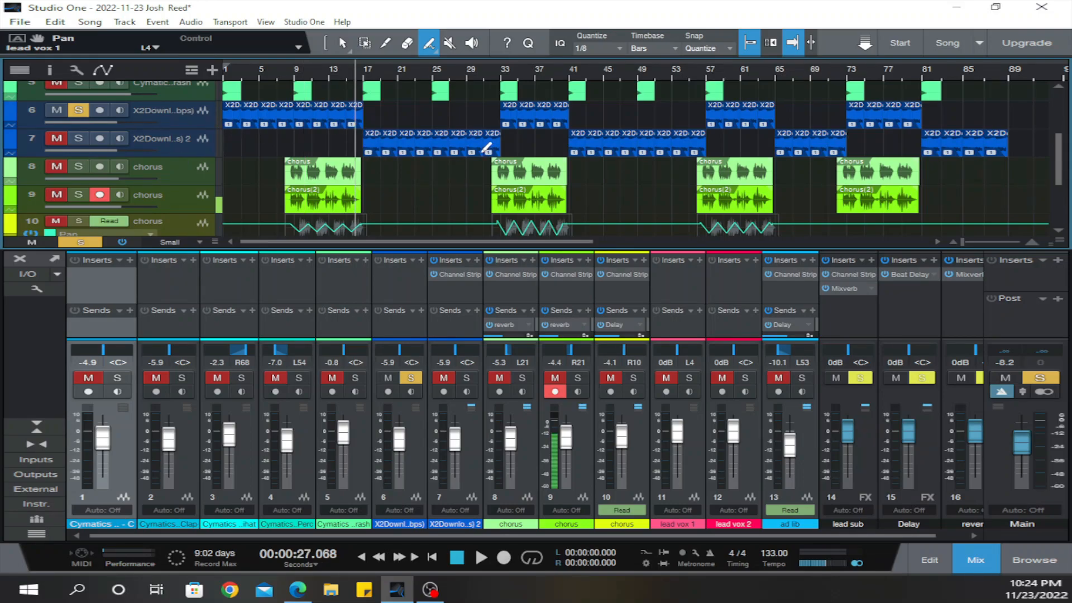
pyautogui.click(79, 110)
pyautogui.click(80, 111)
pyautogui.click(79, 136)
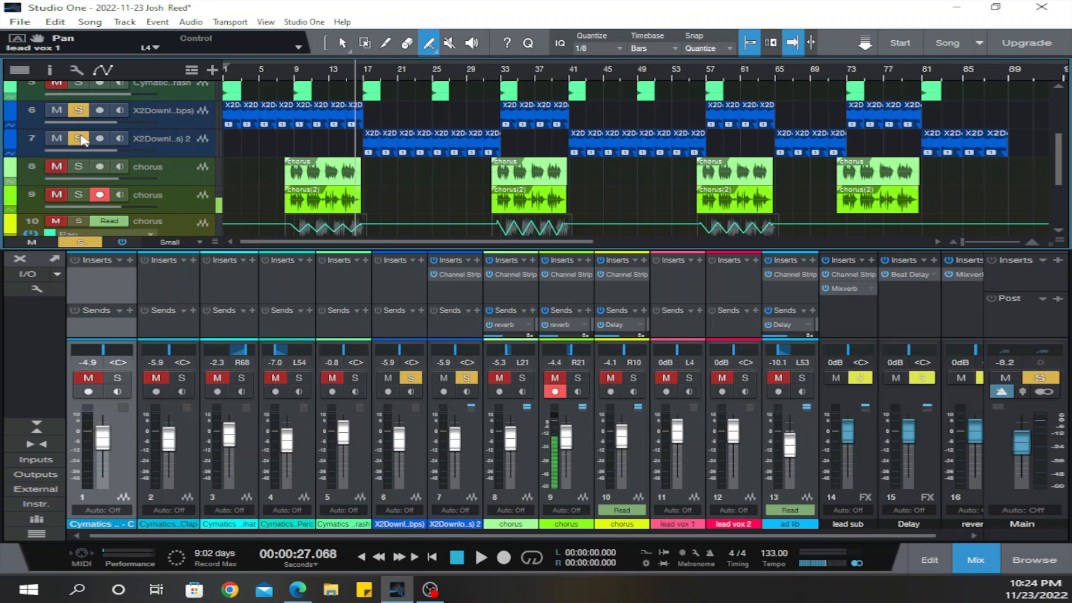
pyautogui.click(344, 70)
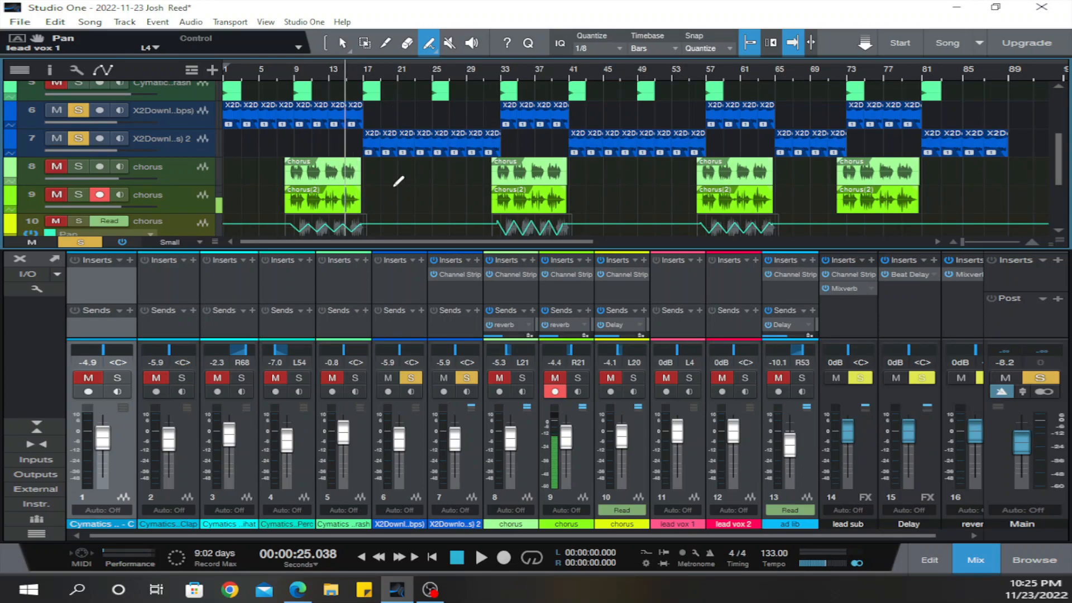
pyautogui.press('space')
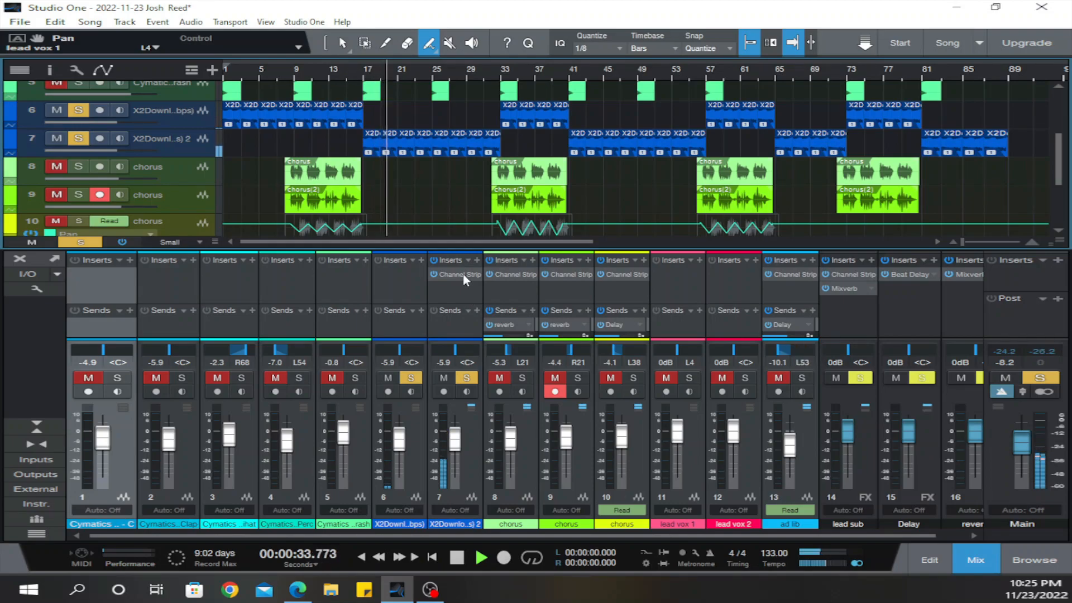
pyautogui.click(486, 68)
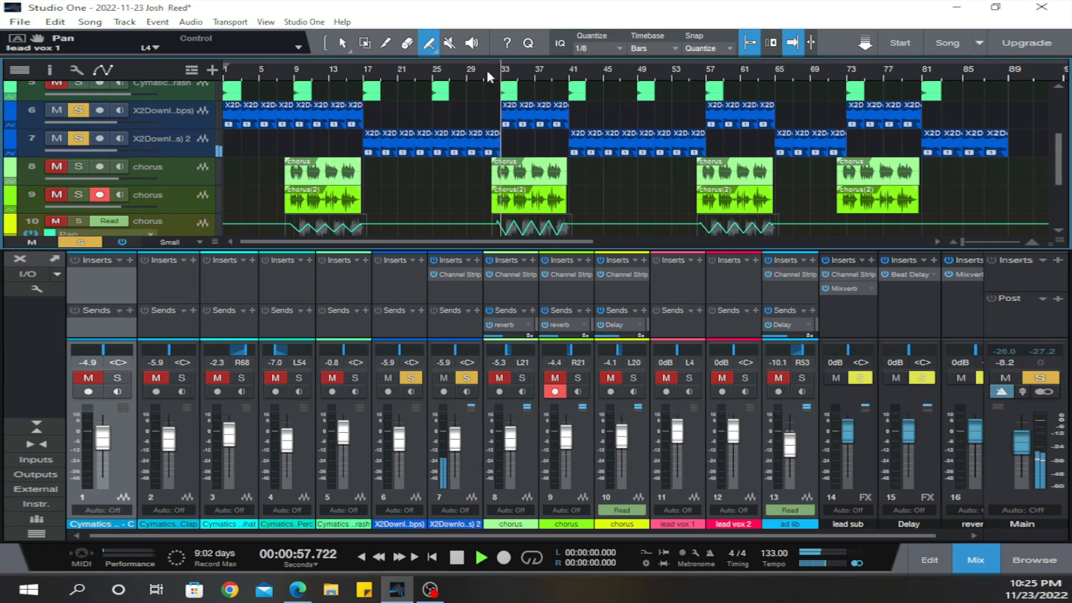
pyautogui.press('space')
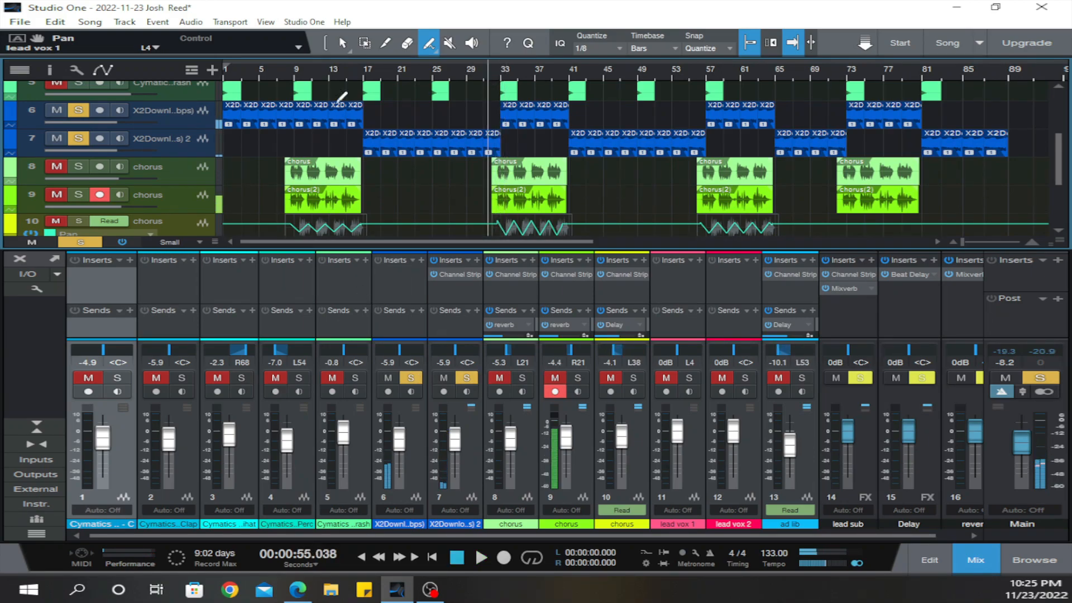
# Step: Unsolo tracks 6 and 7 and listen to the full mix from about bar 15
pyautogui.click(342, 68)
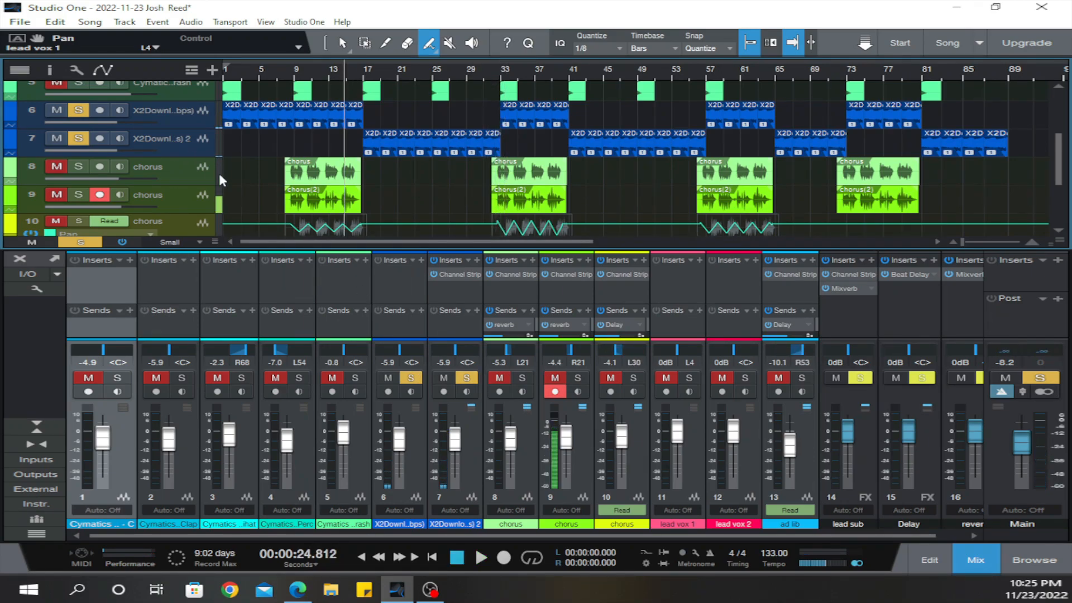
pyautogui.click(78, 110)
pyautogui.click(78, 138)
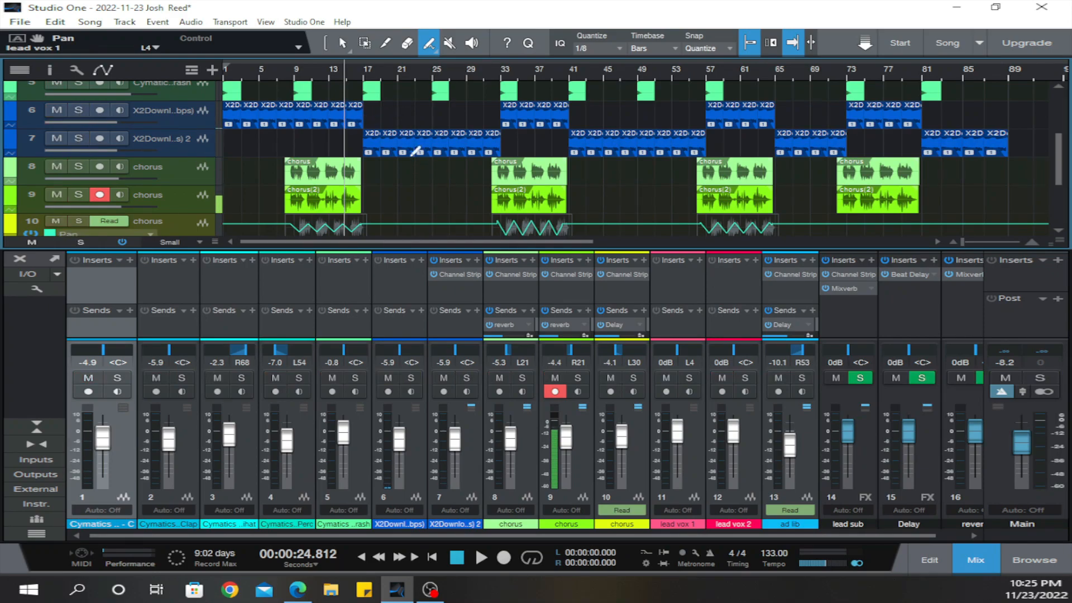
pyautogui.click(481, 557)
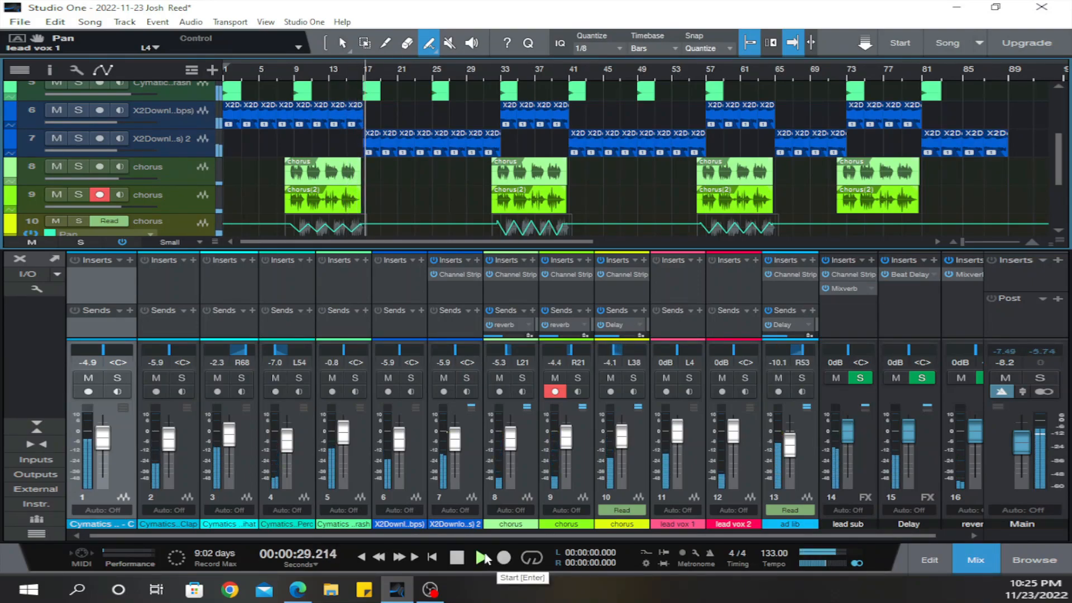
pyautogui.click(456, 558)
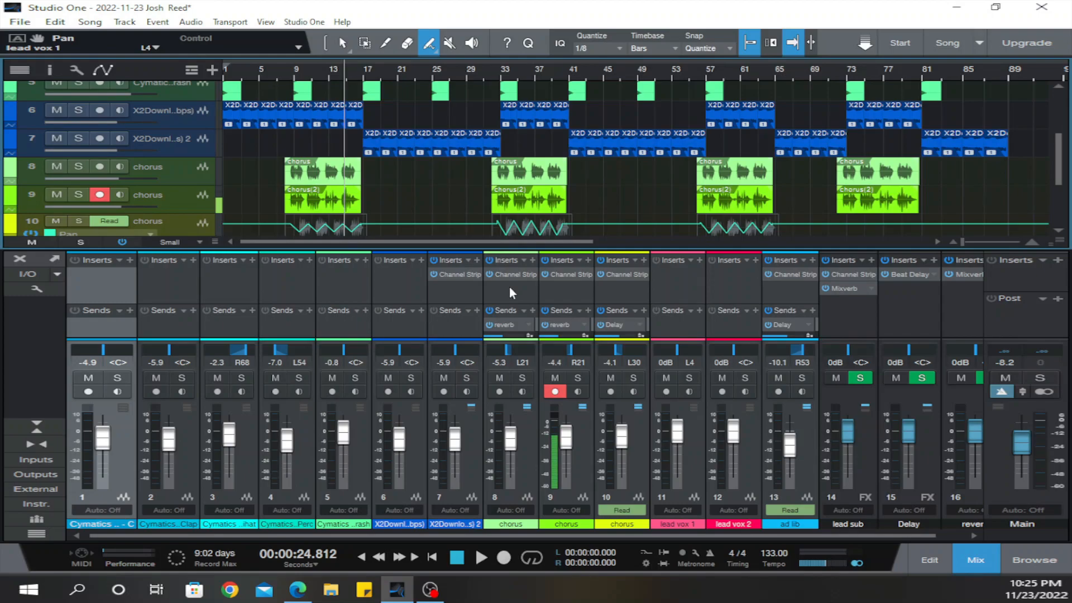
# Step: Open the Channel Strip on track 7 and play that track soloed from about bar 19 to examine its EQ
pyautogui.click(451, 273)
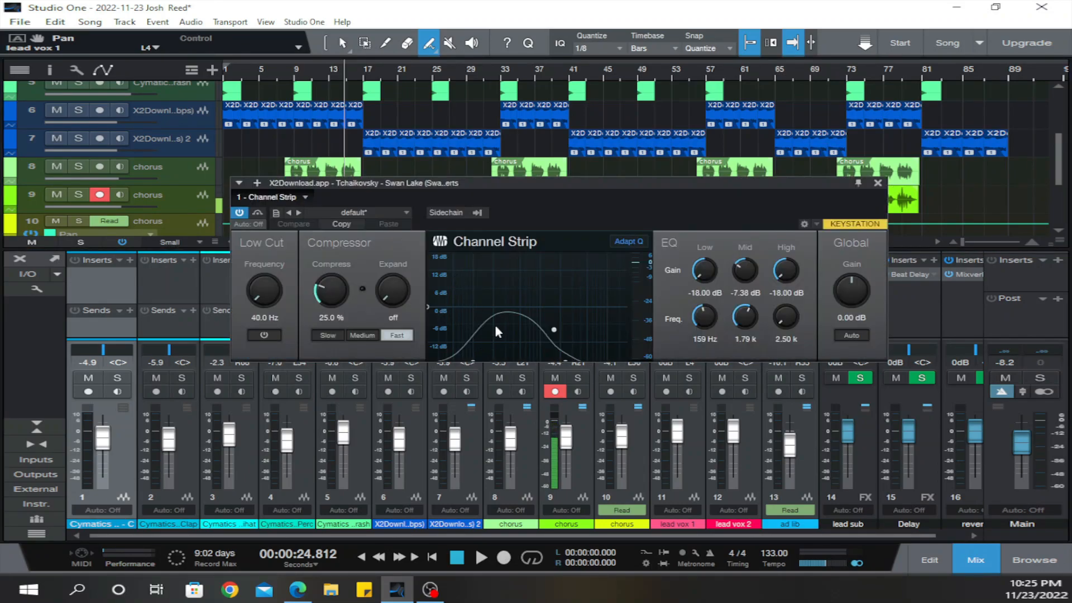
pyautogui.click(385, 73)
pyautogui.click(78, 138)
pyautogui.press('space')
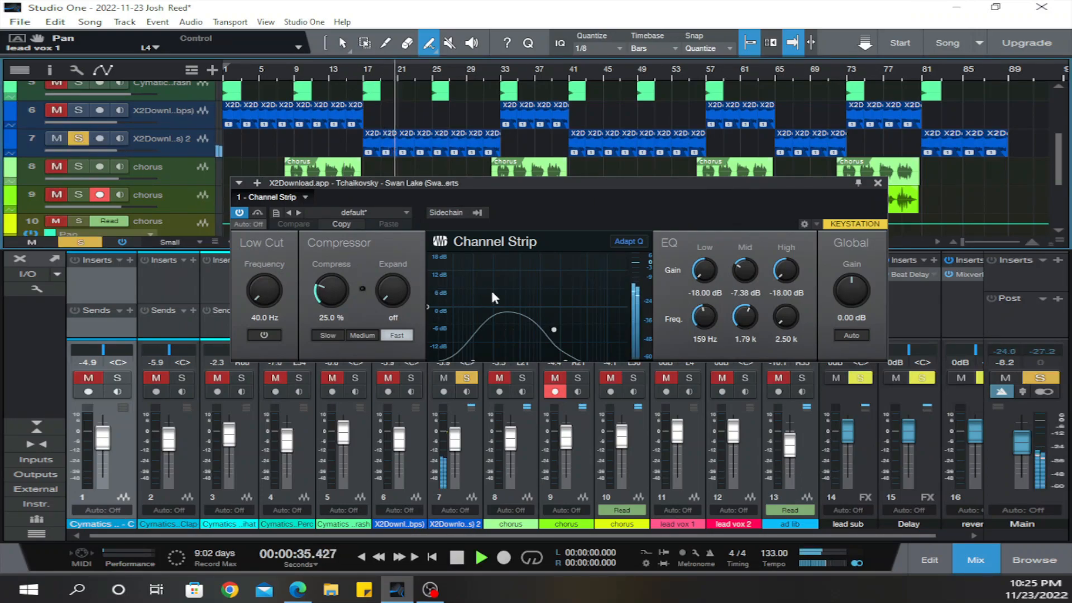
# Step: Close track 7's Channel Strip with playback stopped, unsolo the track, and disarm recording on chorus track 9
pyautogui.press('space')
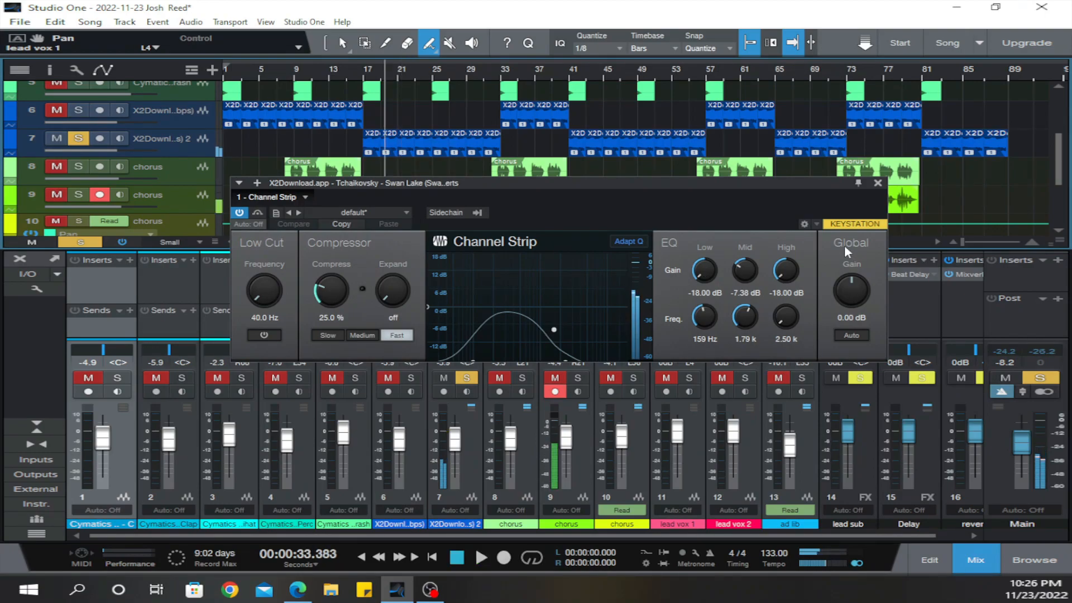
pyautogui.click(878, 183)
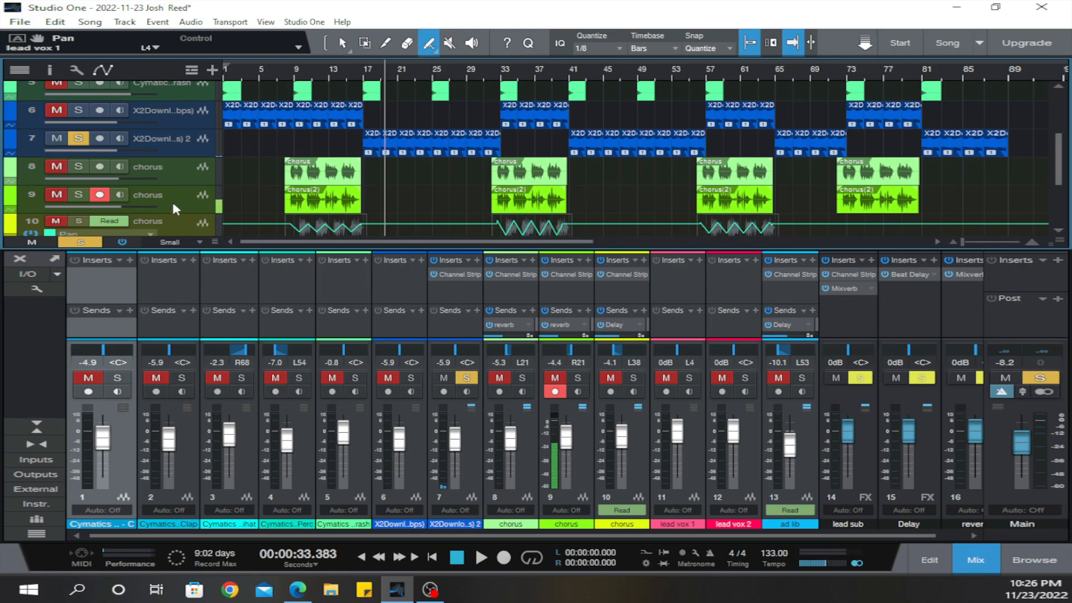
pyautogui.click(467, 378)
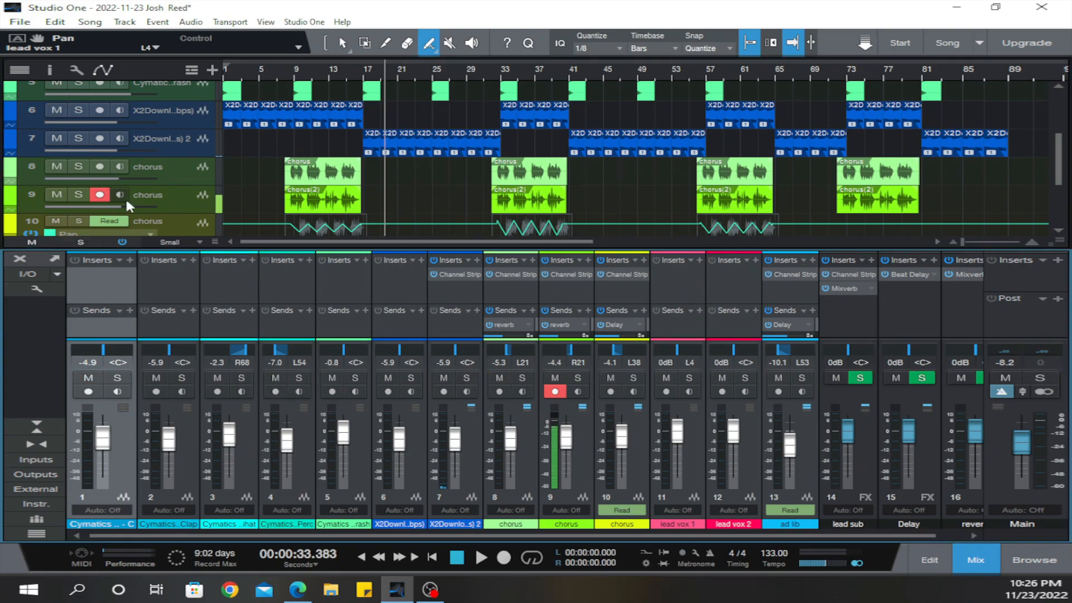
pyautogui.click(102, 193)
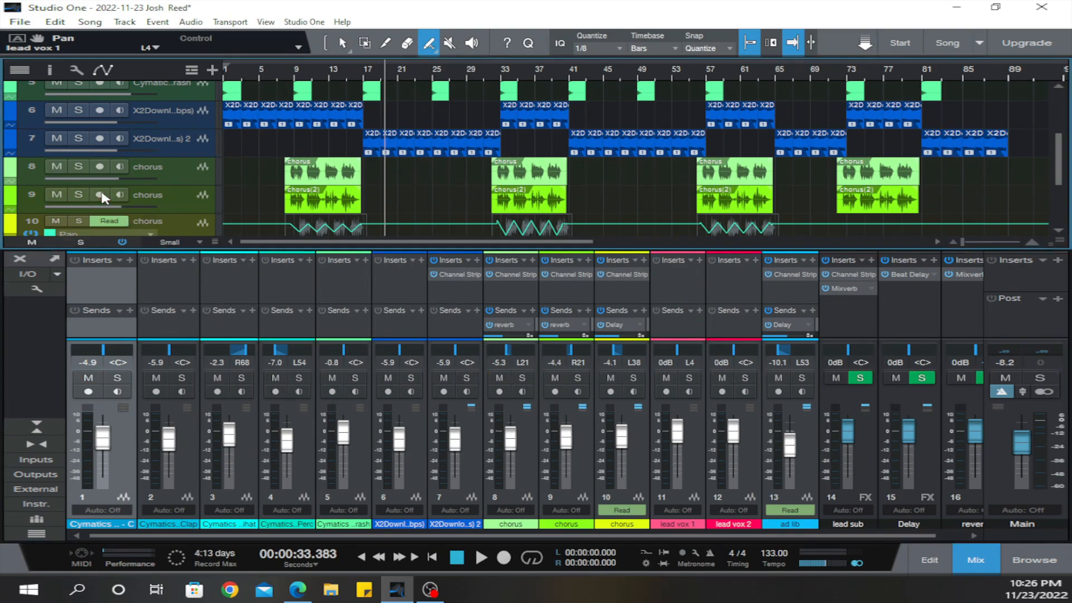
# Step: Listen to the full mix from about bar 15 through the transition from track 6 to track 7
pyautogui.click(344, 71)
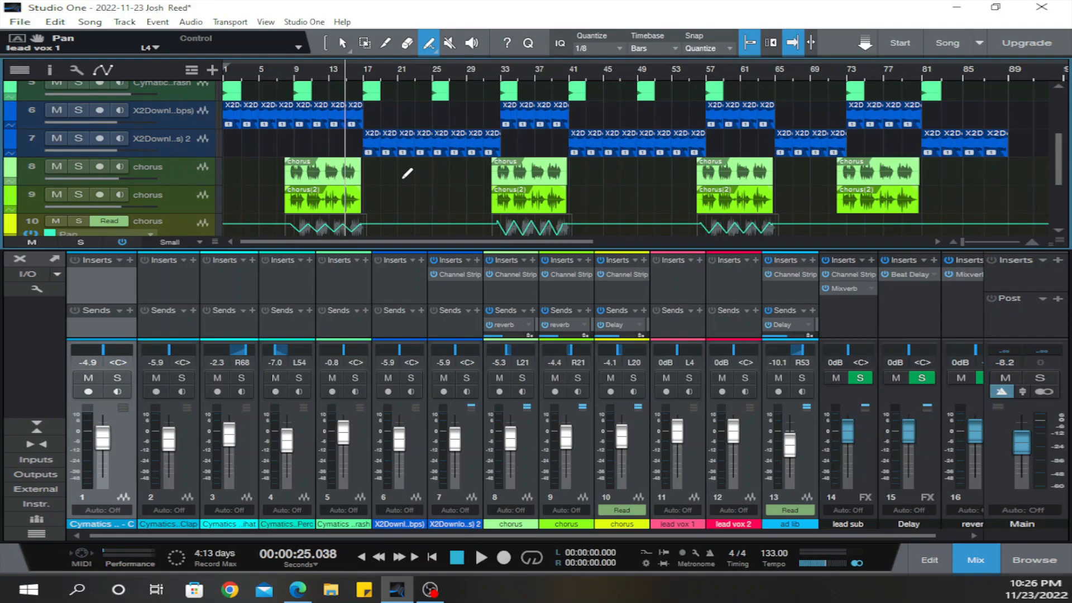
pyautogui.press('space')
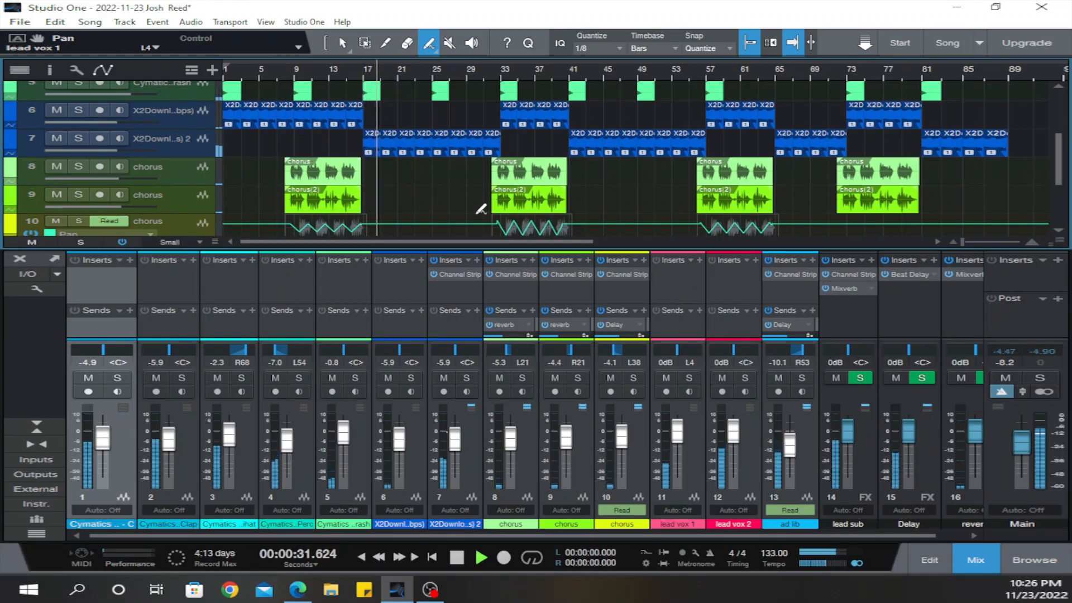
pyautogui.press('space')
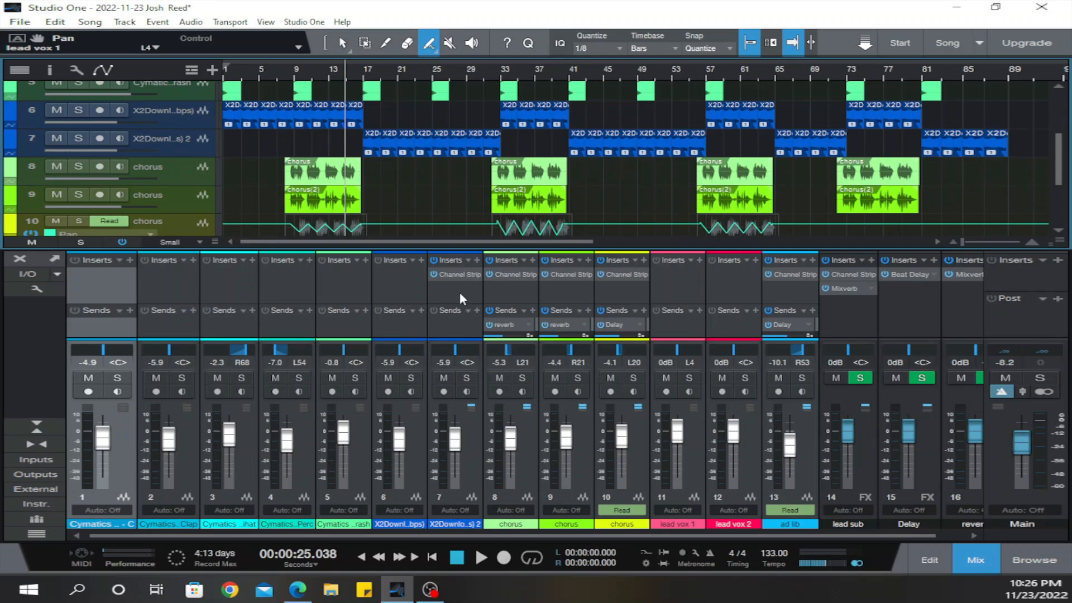
# Step: Examine the Mixverb settings on the lead sub bus, and play the full mix again from about bar 15
pyautogui.click(840, 290)
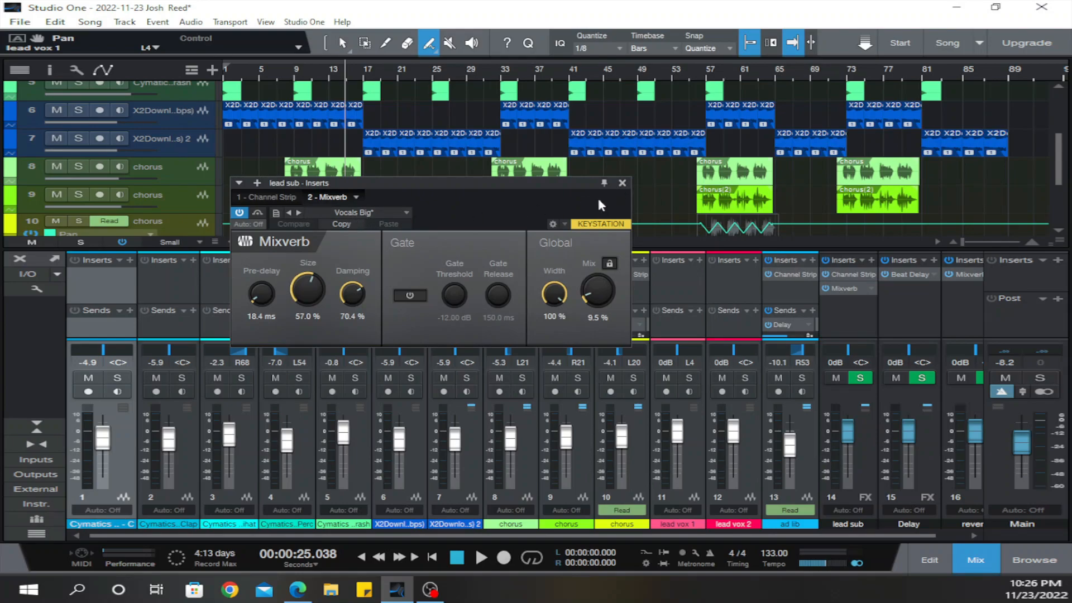
pyautogui.click(621, 183)
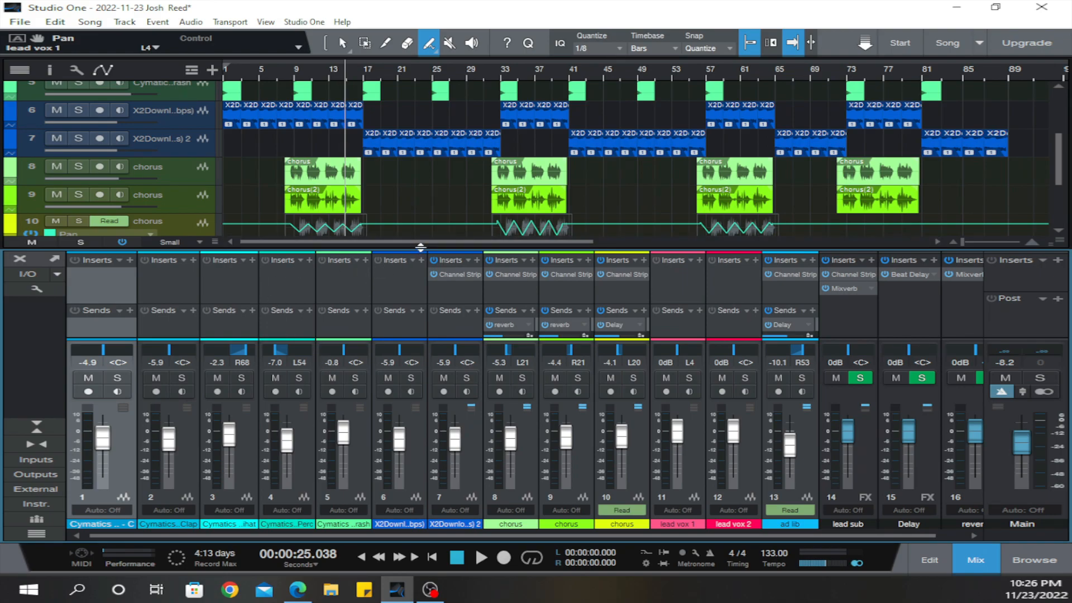
pyautogui.scroll(4, 443, 218)
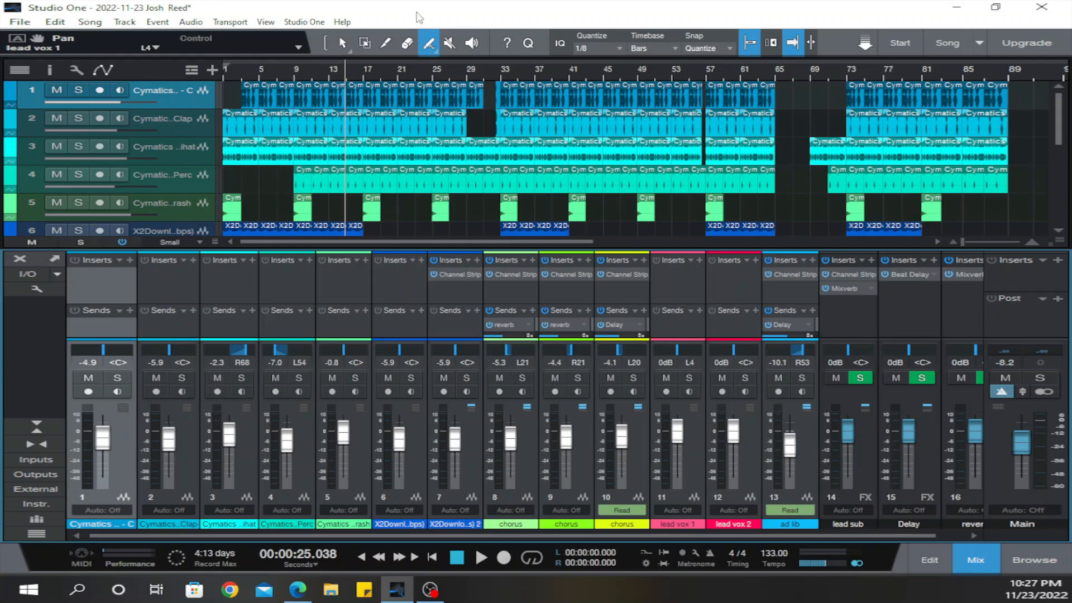
pyautogui.press('space')
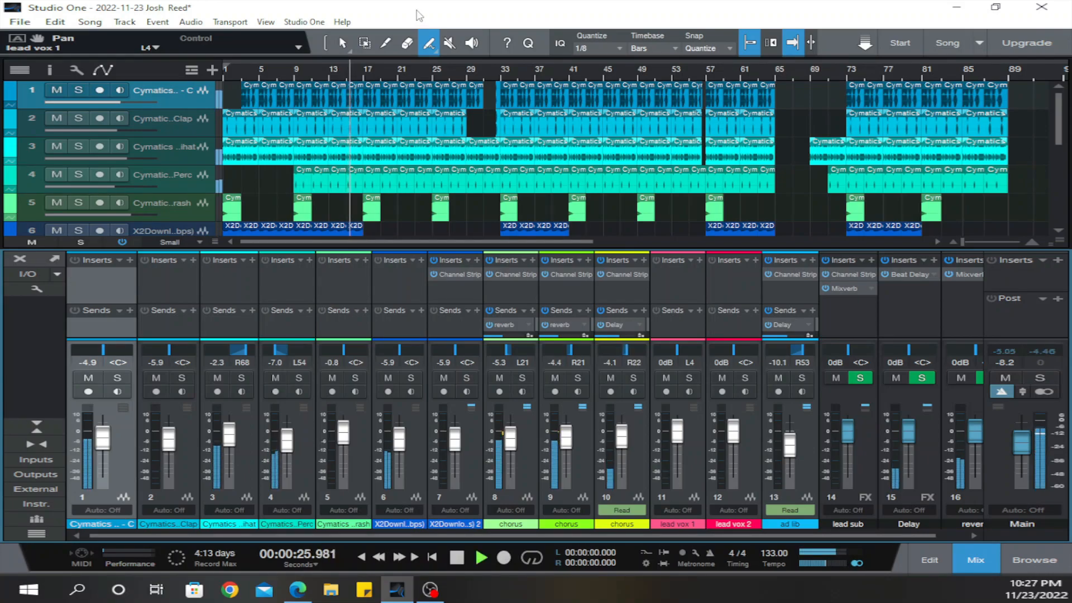